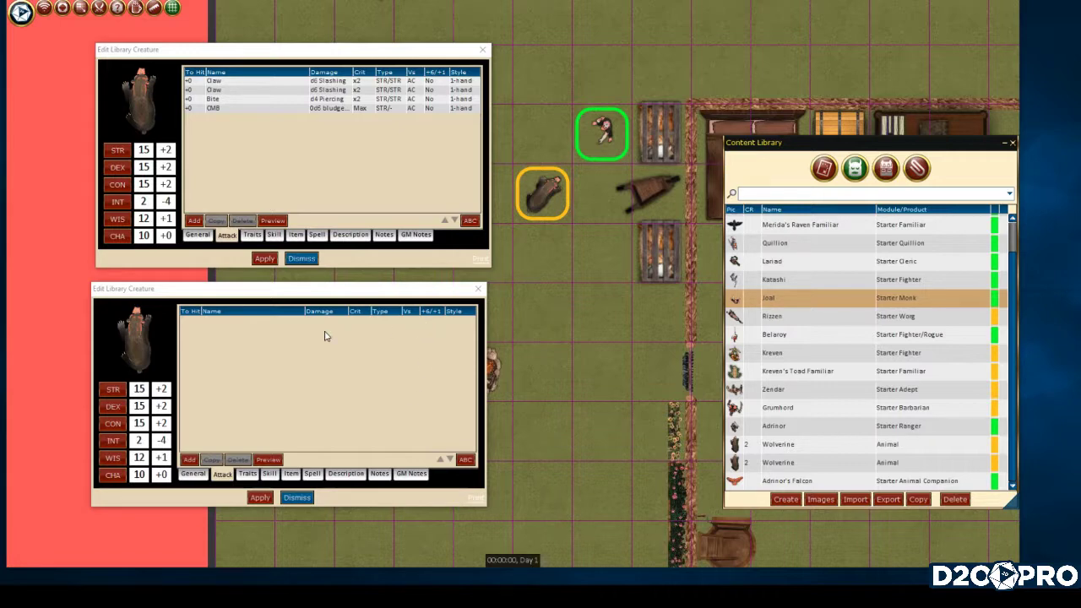
Add a new attack to the empty wolverine entry and name it Claw.
{"action": "left_click", "coordinate": [189, 461]}
{"action": "double_click", "coordinate": [225, 322]}
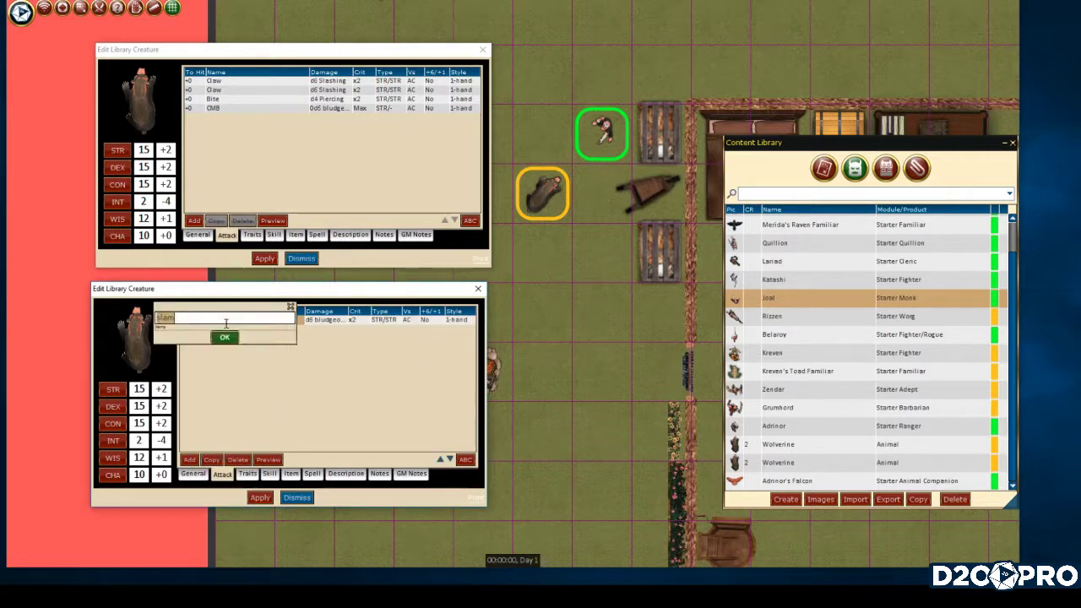
{"action": "type", "text": "Claw"}
{"action": "left_click", "coordinate": [224, 337]}
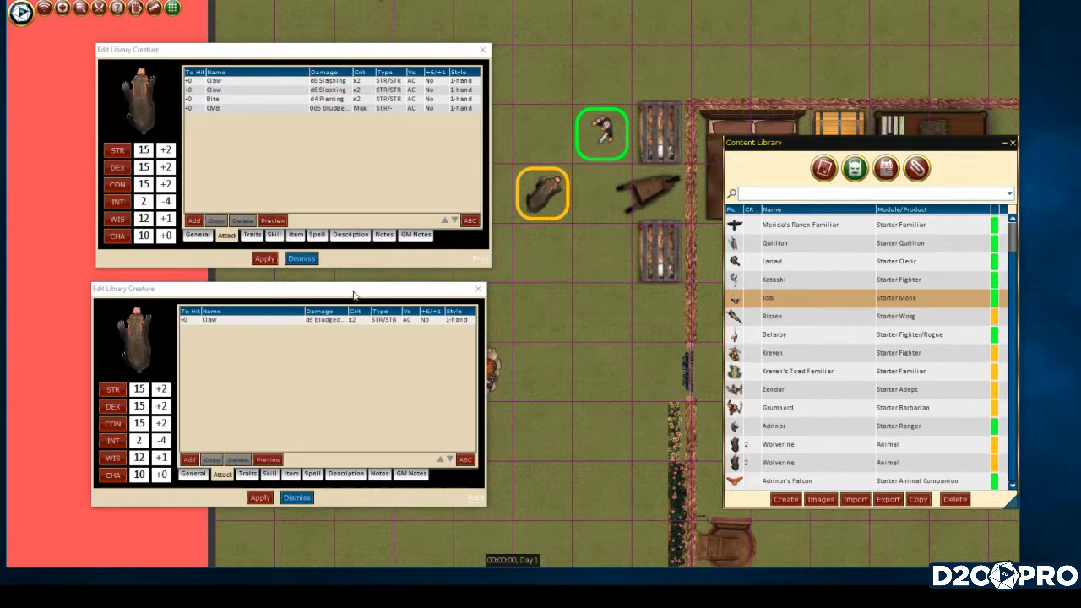
Change the Claw attack's damage type to Slashing.
{"action": "double_click", "coordinate": [331, 321]}
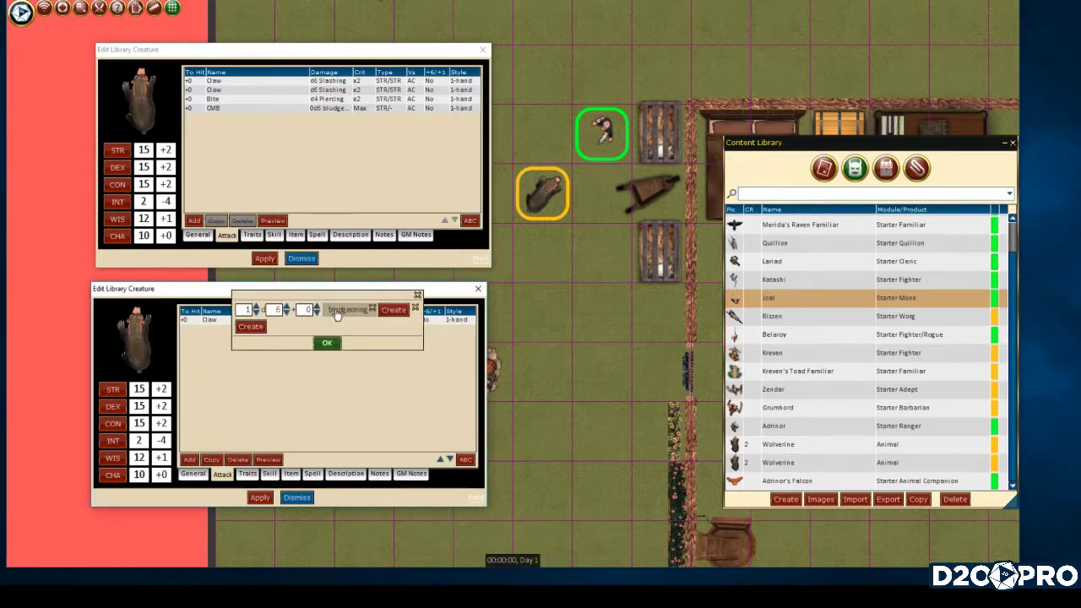
{"action": "left_click", "coordinate": [327, 342]}
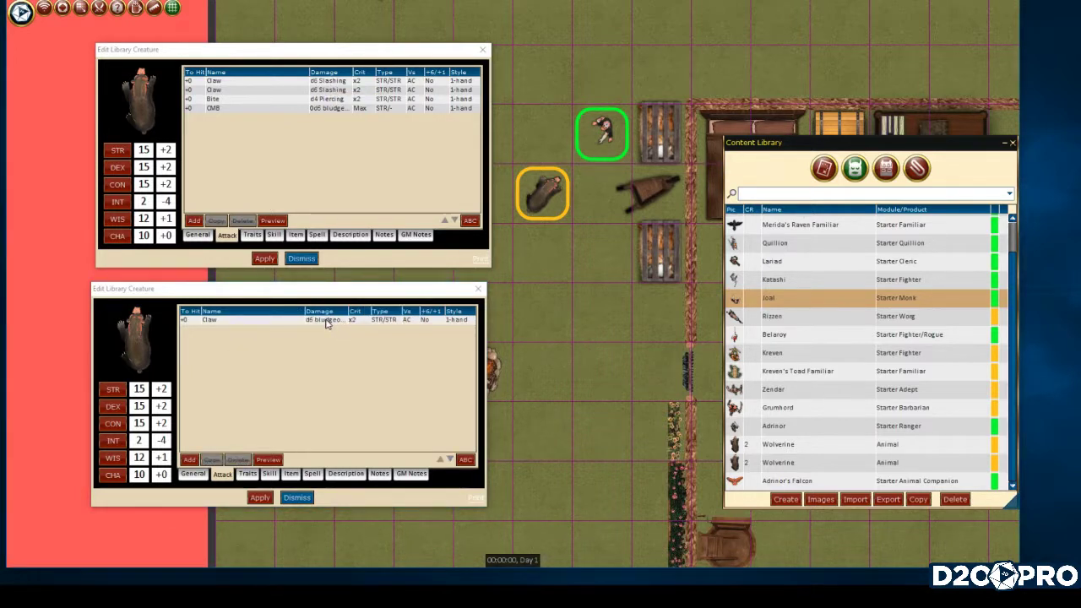
{"action": "double_click", "coordinate": [327, 324]}
{"action": "left_click", "coordinate": [334, 309]}
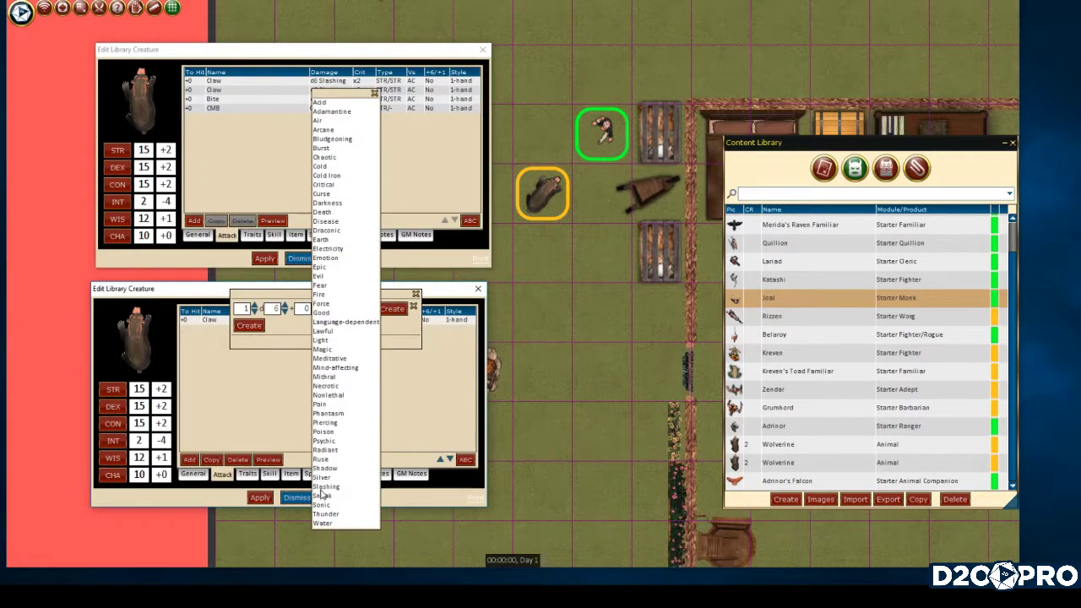
{"action": "left_click", "coordinate": [324, 488]}
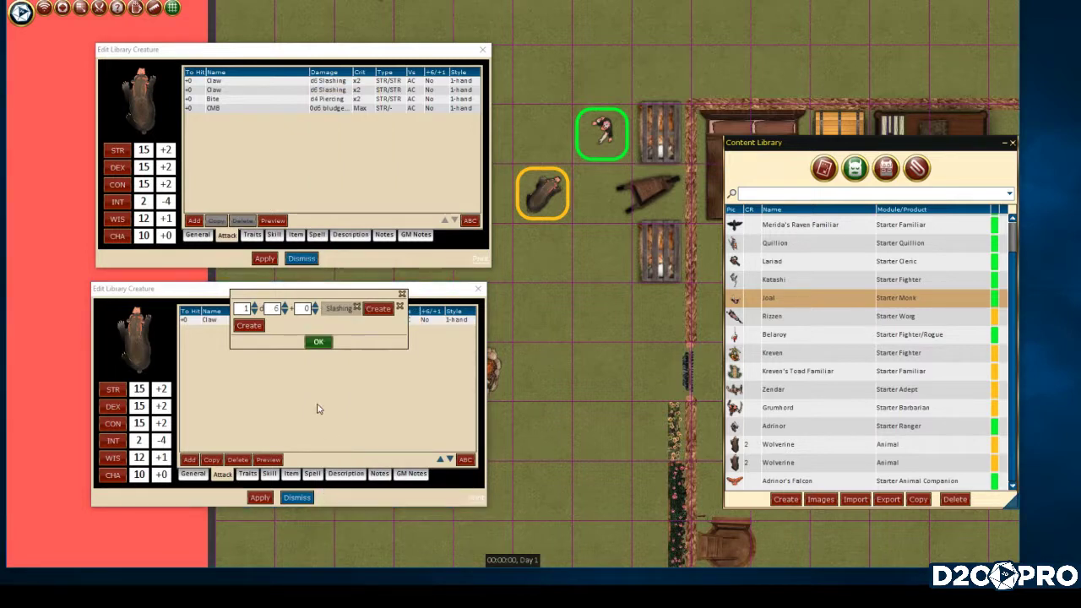
{"action": "left_click", "coordinate": [319, 342]}
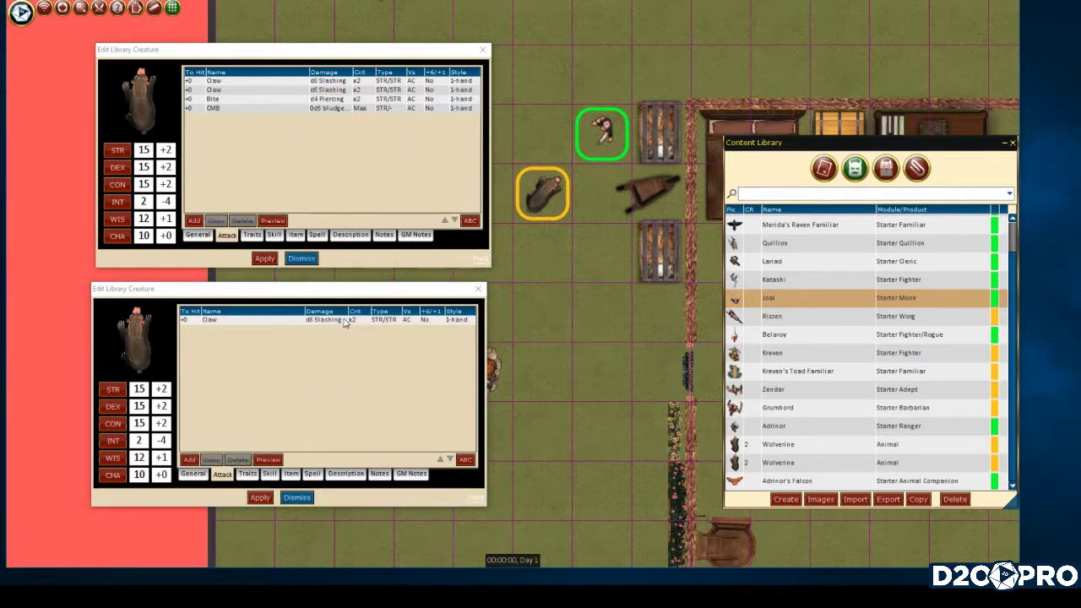
Check the Claw attack's to-hit and to-damage abilities, keeping STR for both.
{"action": "left_click", "coordinate": [382, 322]}
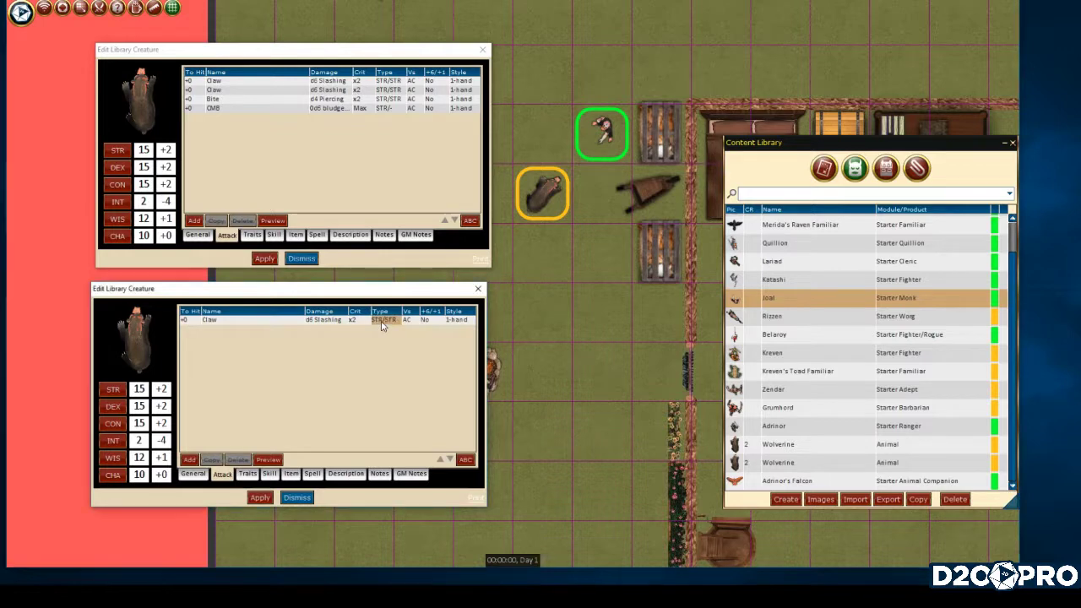
{"action": "left_click", "coordinate": [382, 324]}
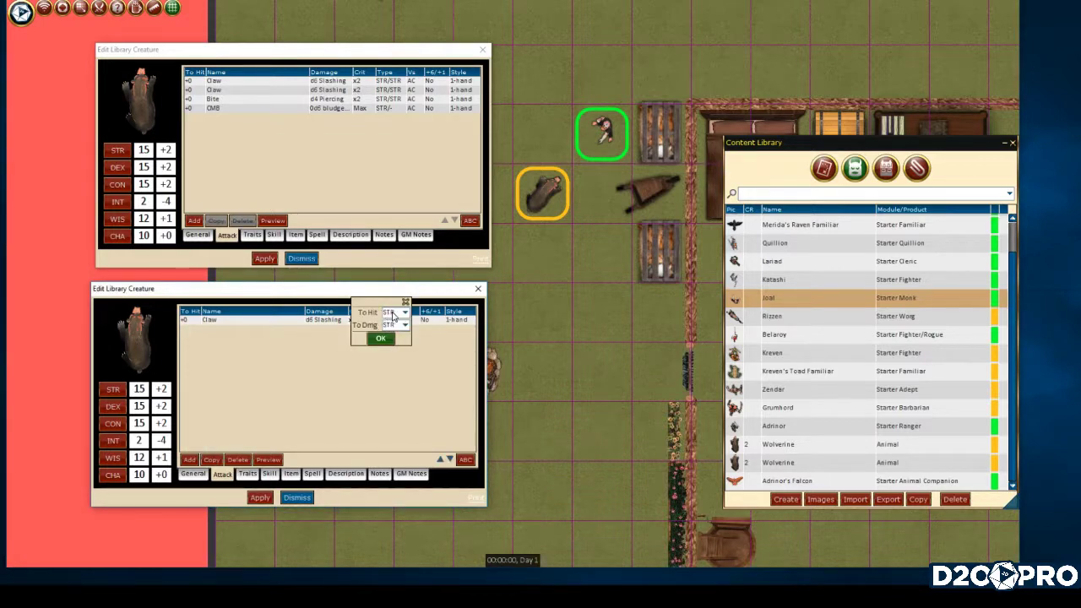
{"action": "left_click", "coordinate": [380, 338]}
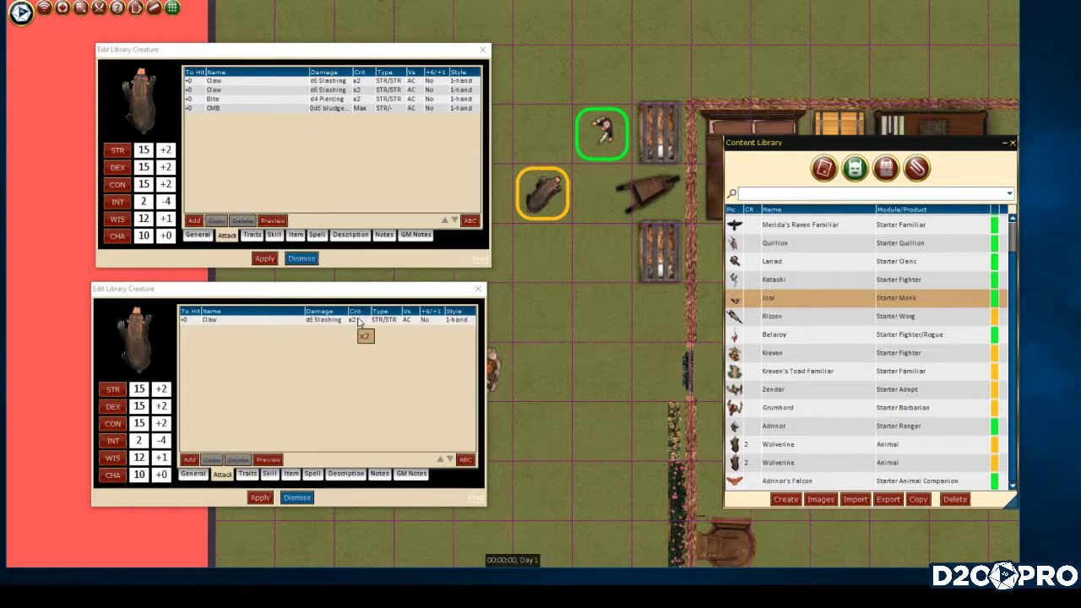
Review the style options for the Claw attack and keep 1-hand.
{"action": "left_click", "coordinate": [456, 323]}
{"action": "left_click", "coordinate": [457, 323]}
{"action": "left_click", "coordinate": [457, 315]}
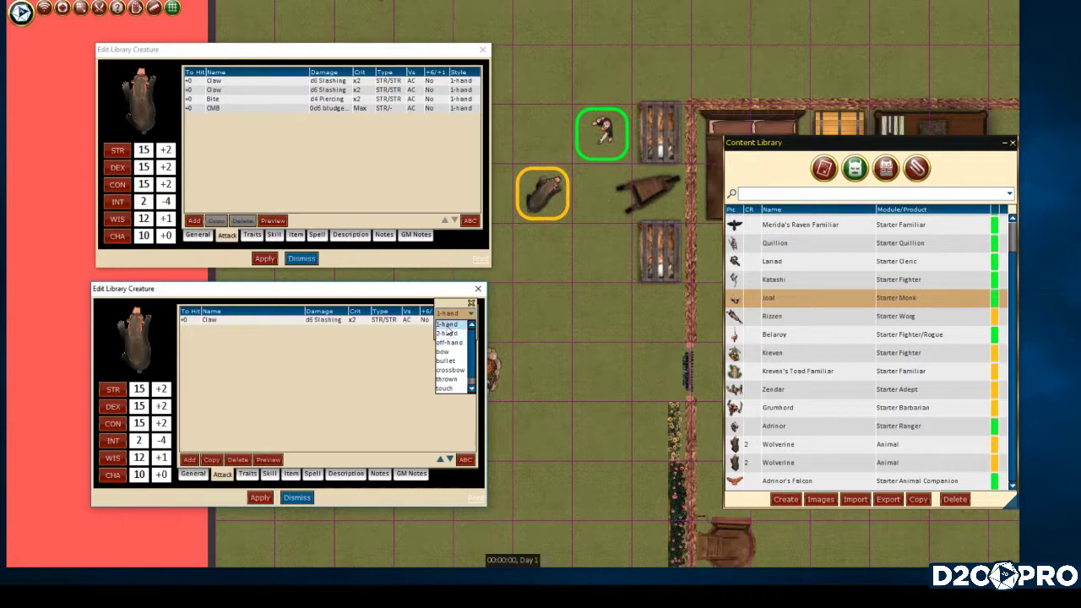
{"action": "left_click", "coordinate": [447, 328]}
{"action": "left_click", "coordinate": [454, 337]}
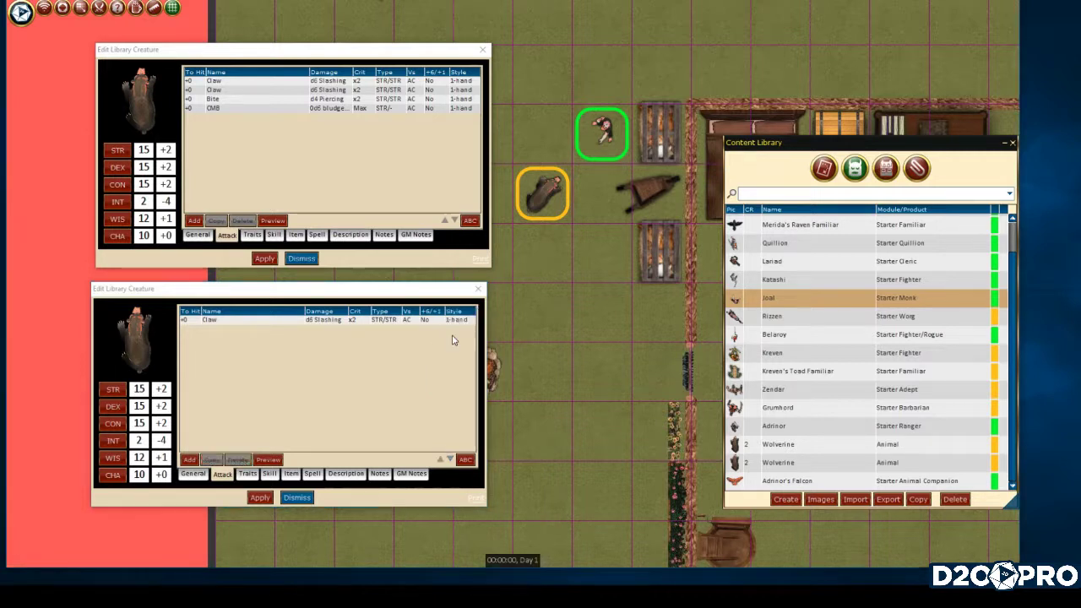
Try the 2-hand style on the Claw attack.
{"action": "left_click", "coordinate": [456, 320]}
{"action": "left_click", "coordinate": [457, 321]}
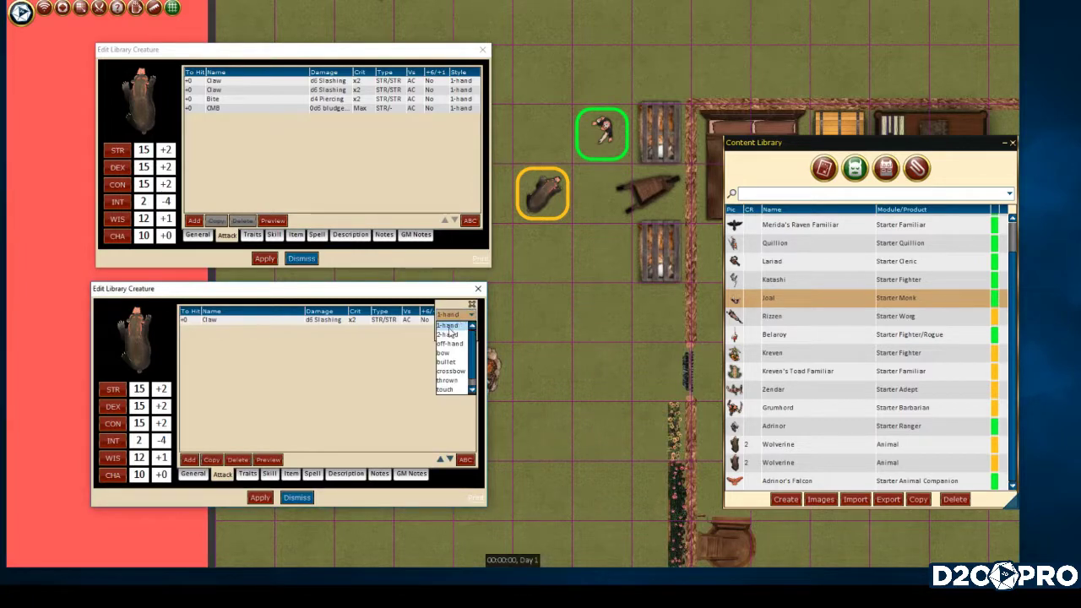
{"action": "left_click", "coordinate": [448, 332]}
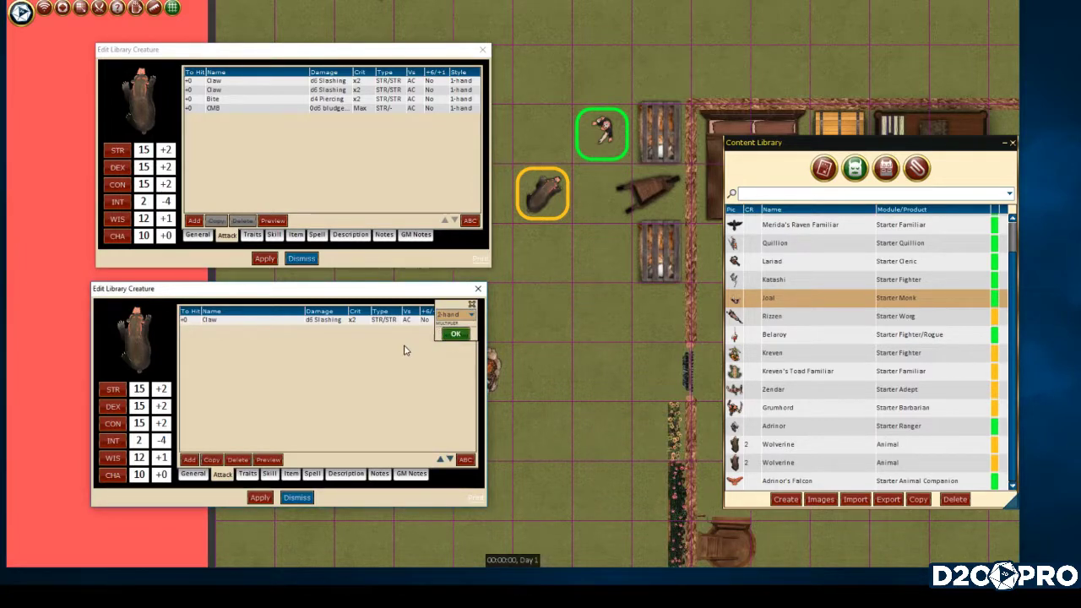
{"action": "left_click", "coordinate": [453, 335]}
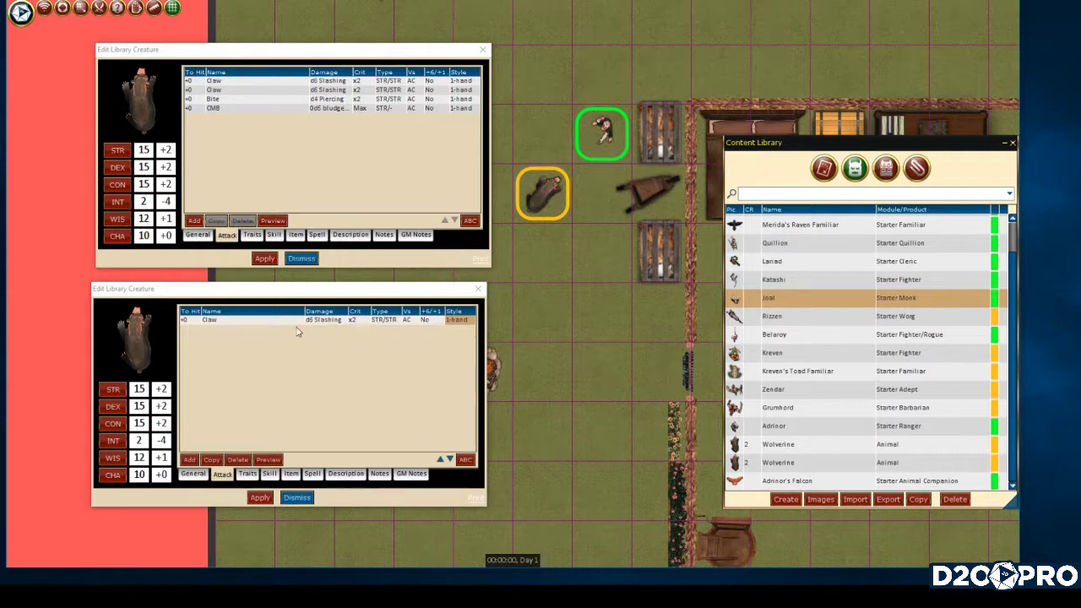
Duplicate the Claw attack so the creature has a second identical one.
{"action": "left_click", "coordinate": [256, 322]}
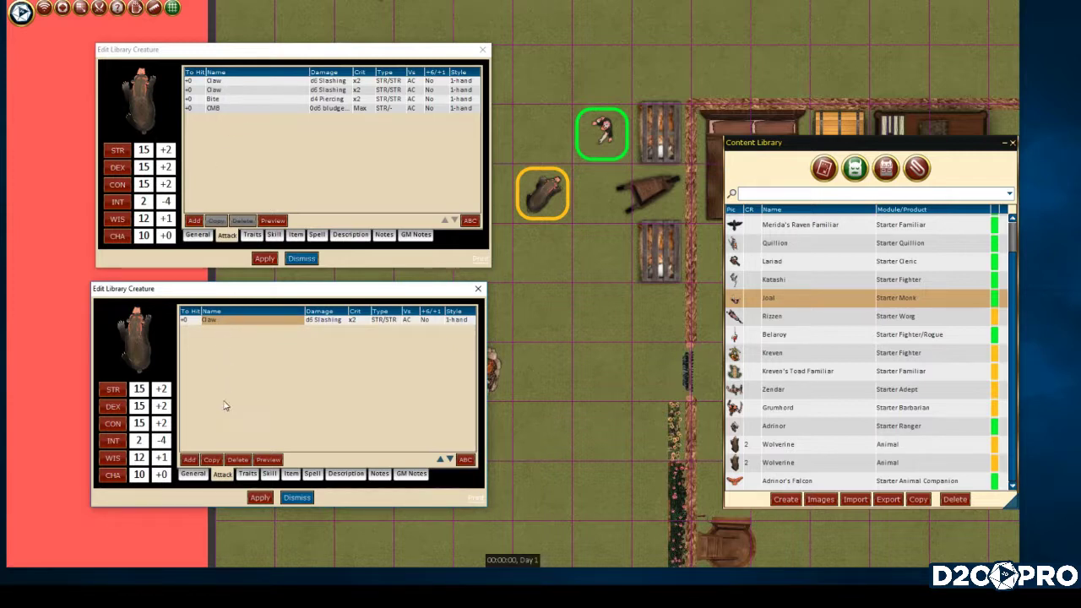
{"action": "left_click", "coordinate": [211, 460]}
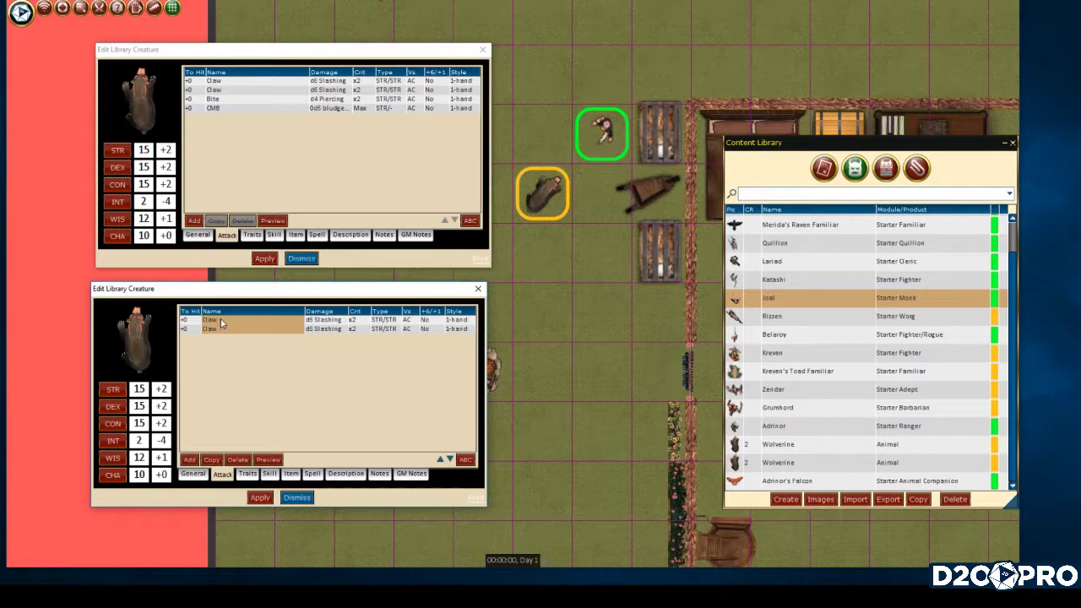
Declare the Wolverine token's double Claw attack on Joal and apply damage for the first strike.
{"action": "double_click", "coordinate": [535, 179]}
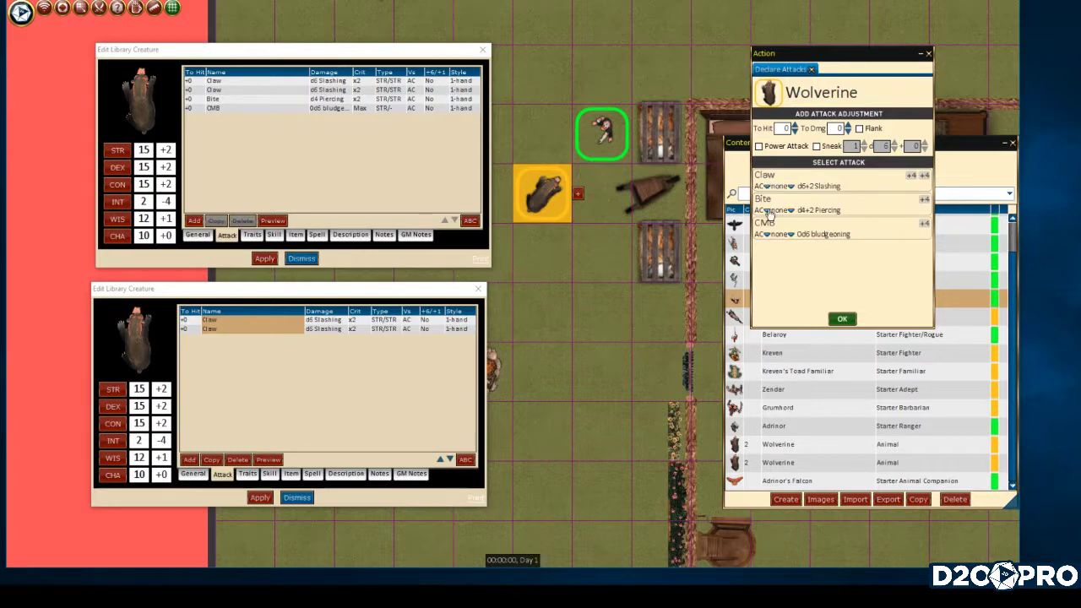
{"action": "left_click", "coordinate": [925, 174]}
{"action": "double_click", "coordinate": [775, 179]}
{"action": "left_click", "coordinate": [602, 131]}
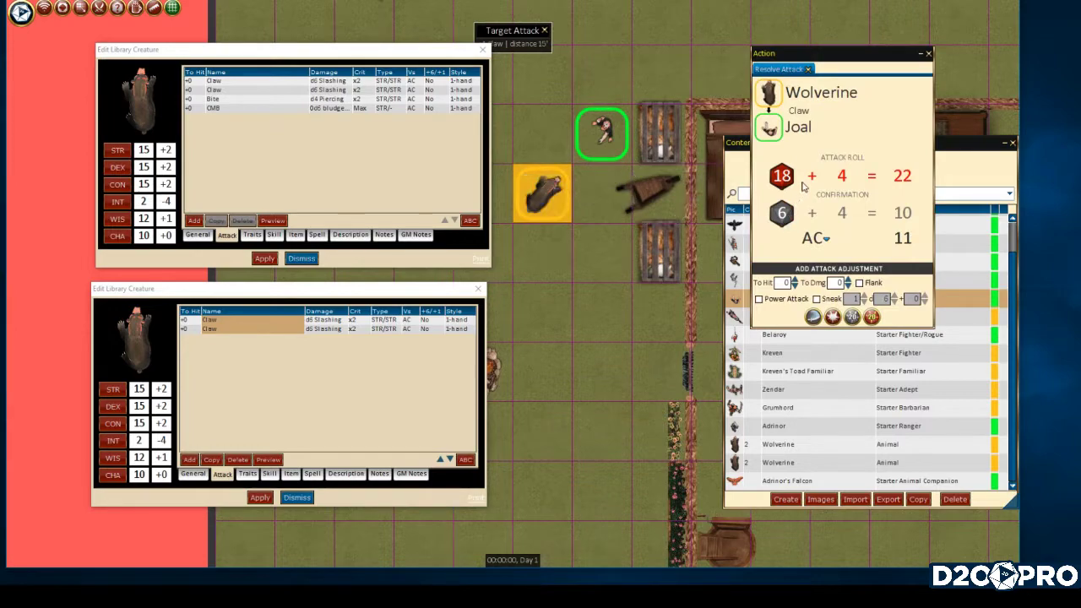
{"action": "left_click", "coordinate": [830, 316]}
{"action": "left_click", "coordinate": [839, 319]}
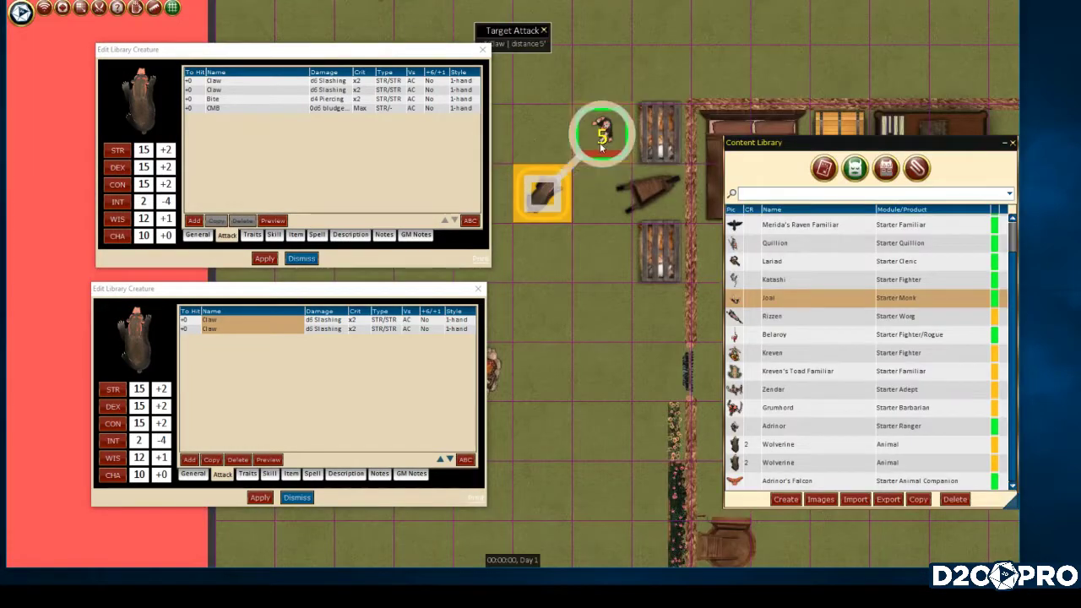
Target Joal with the second Claw strike and apply its damage.
{"action": "left_click", "coordinate": [589, 137]}
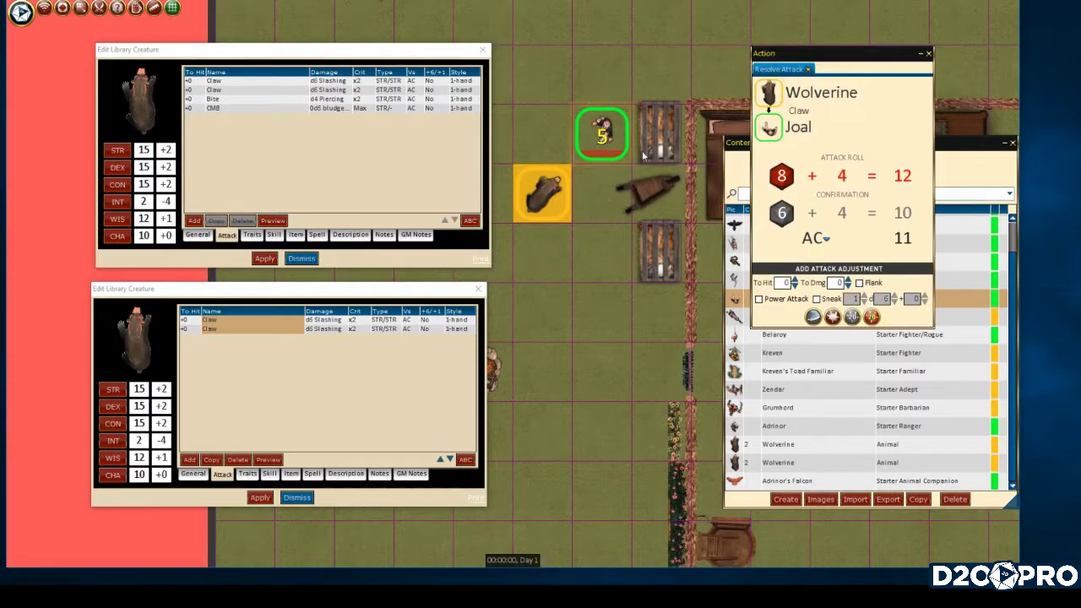
{"action": "left_click", "coordinate": [834, 318]}
{"action": "left_click", "coordinate": [836, 318]}
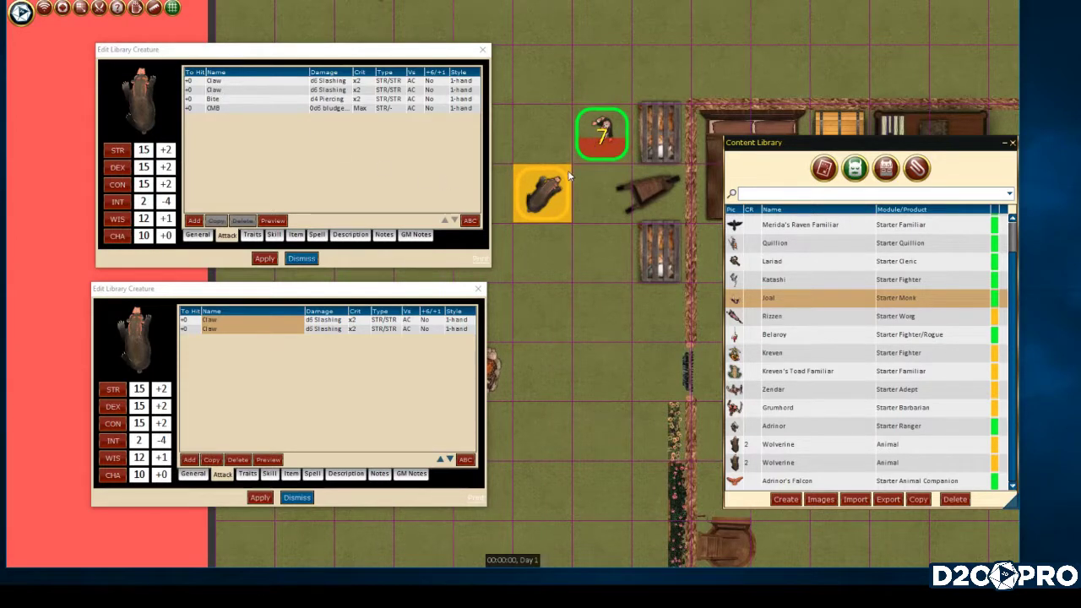
{"action": "mouse_move", "coordinate": [568, 175]}
Add a third attack below the two Claw entries and name it Bite.
{"action": "left_click", "coordinate": [191, 459]}
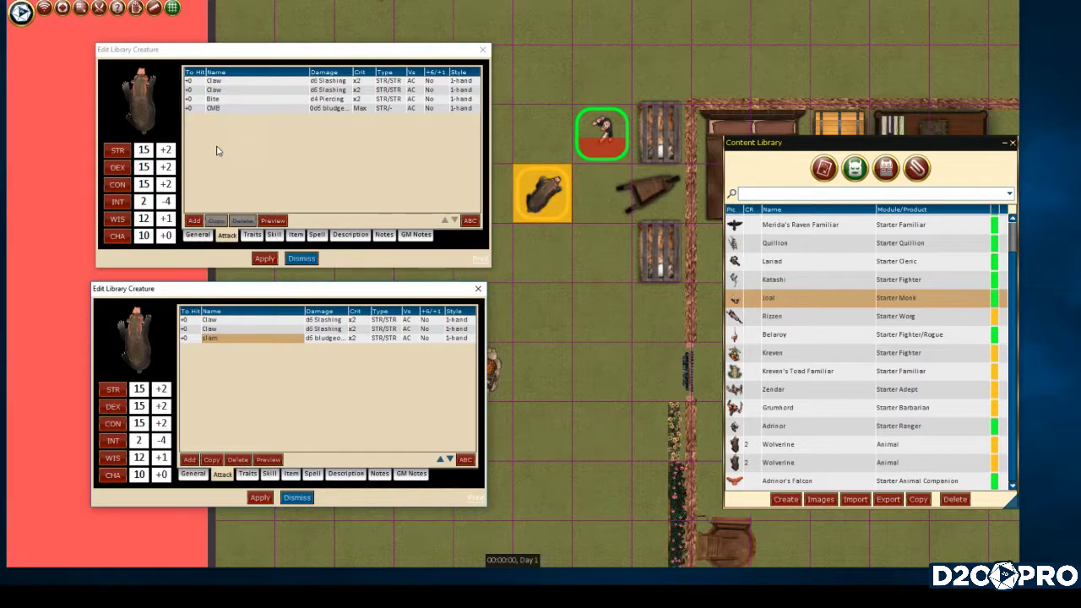
{"action": "double_click", "coordinate": [219, 341]}
{"action": "type", "text": "Bite"}
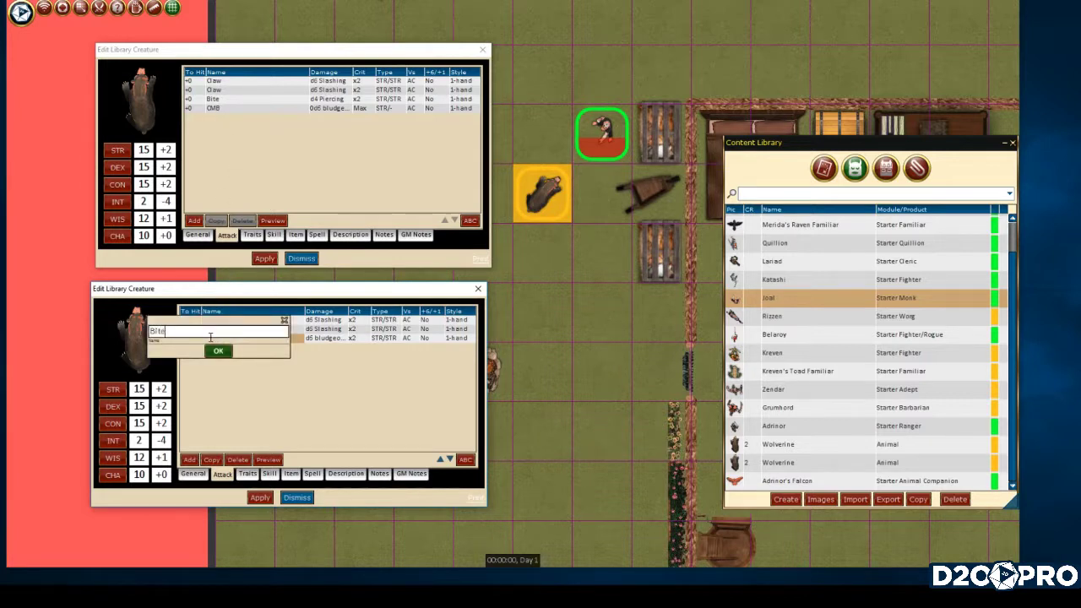
{"action": "left_click", "coordinate": [212, 349]}
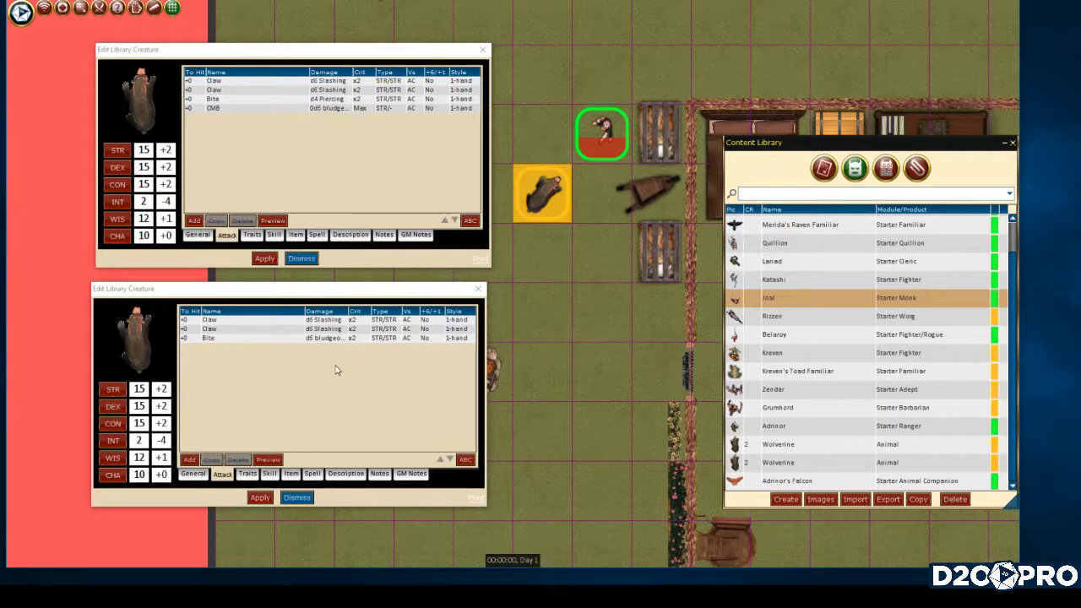
Set the Bite attack's damage to 1d4 Piercing.
{"action": "double_click", "coordinate": [323, 339]}
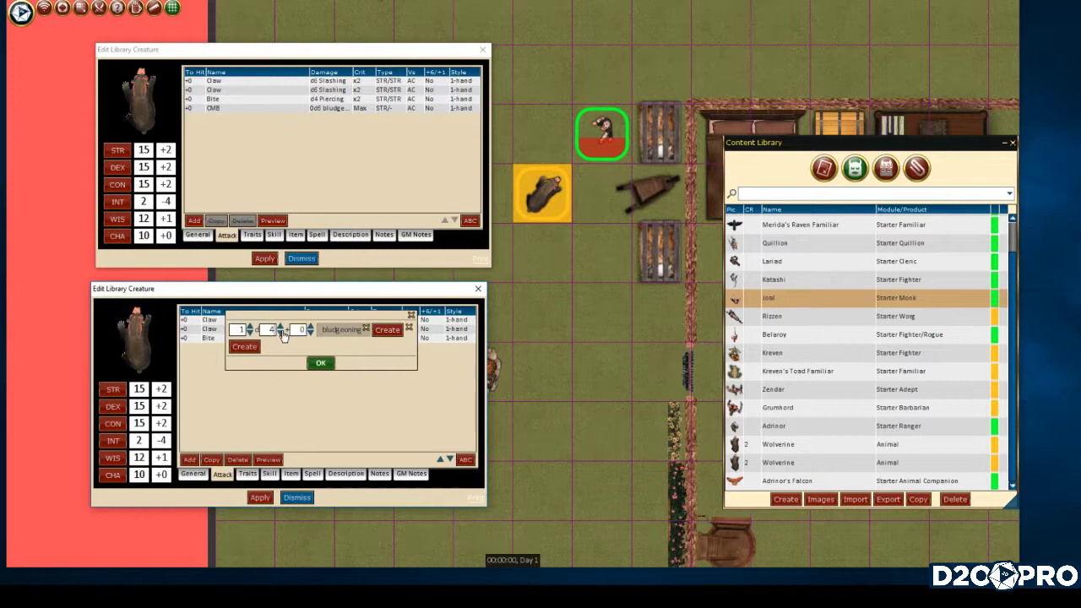
{"action": "left_click", "coordinate": [280, 332]}
{"action": "type", "text": "4"}
{"action": "left_click", "coordinate": [251, 330]}
{"action": "left_click", "coordinate": [251, 334]}
{"action": "left_click", "coordinate": [328, 330]}
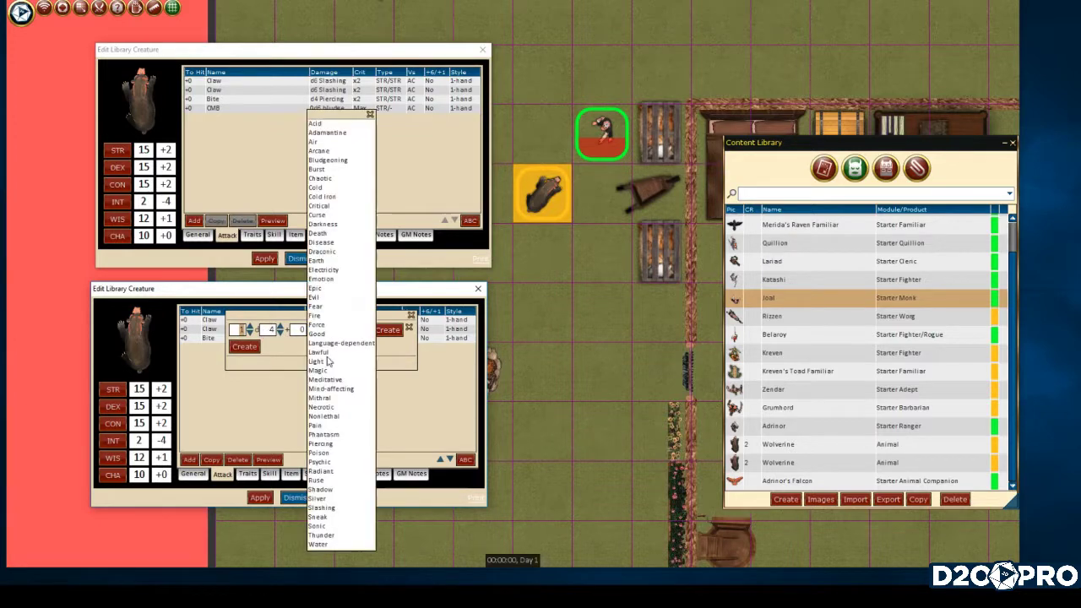
{"action": "left_click", "coordinate": [325, 445]}
{"action": "left_click", "coordinate": [320, 365]}
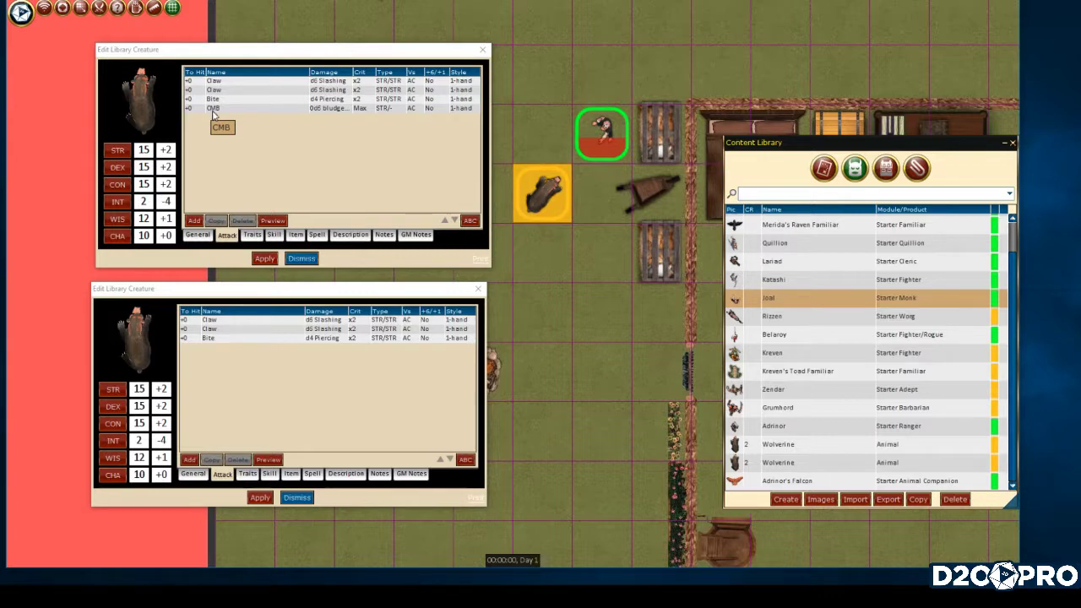
Add a fourth attack below Bite and name it CMB.
{"action": "left_click", "coordinate": [189, 459]}
{"action": "double_click", "coordinate": [211, 351]}
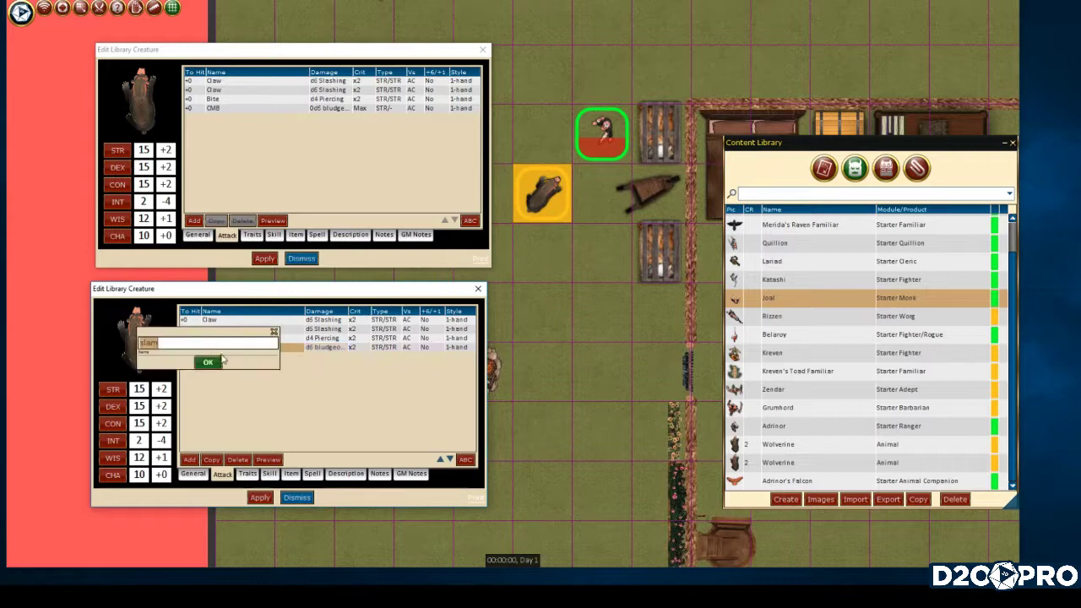
{"action": "type", "text": "CMB"}
{"action": "left_click", "coordinate": [222, 361]}
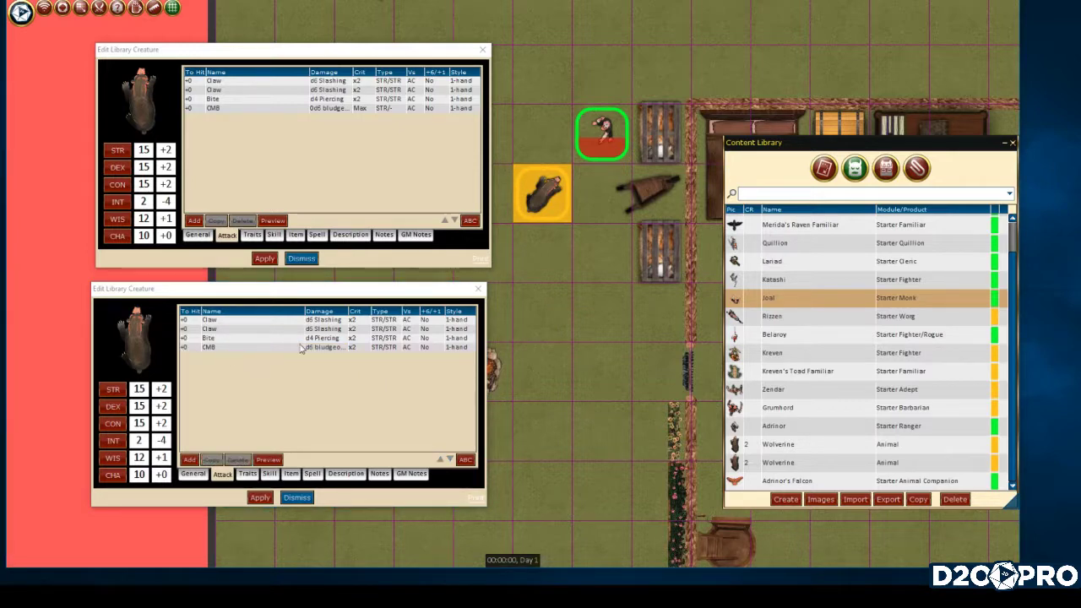
Set the CMB attack's damage to 0d6, leaving the type as bludgeoning.
{"action": "double_click", "coordinate": [326, 348]}
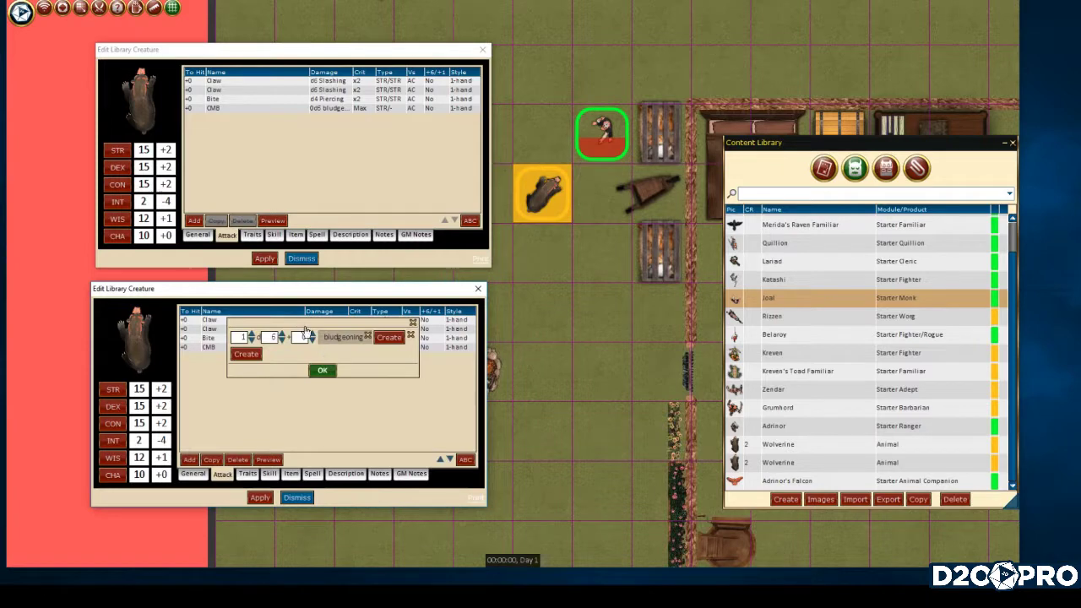
{"action": "left_click", "coordinate": [251, 341]}
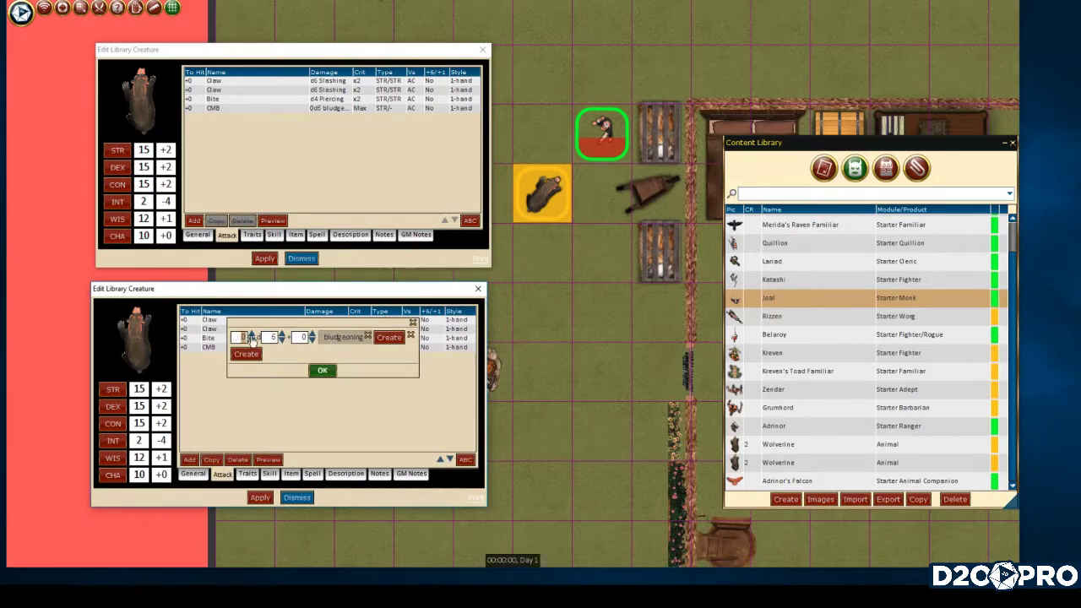
{"action": "left_click", "coordinate": [324, 373]}
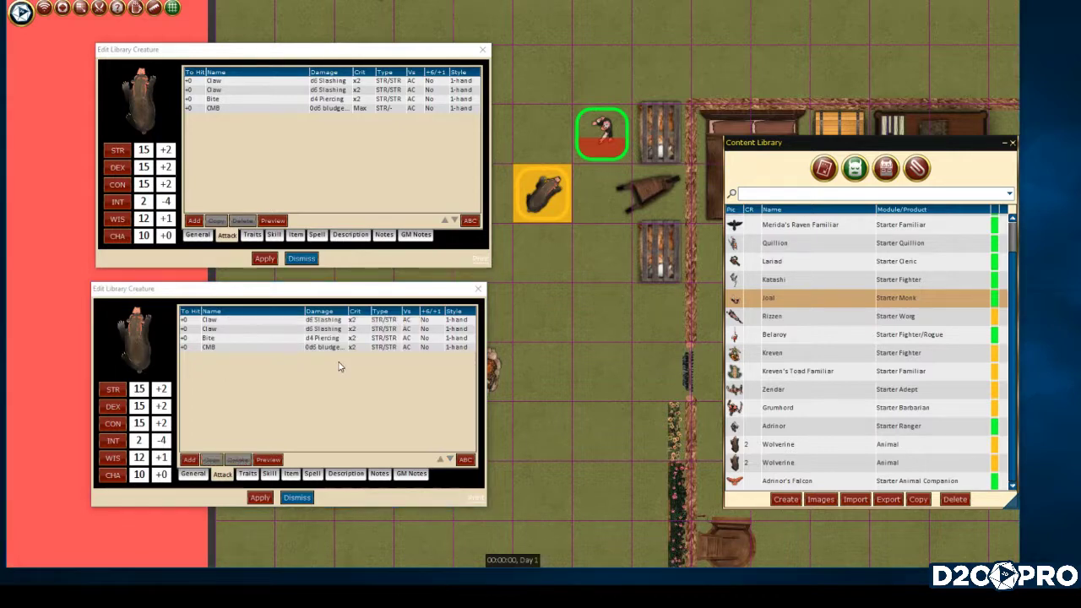
Remove the damage ability from the CMB attack, keeping STR for to-hit, so its type is STR/-.
{"action": "left_click", "coordinate": [385, 355]}
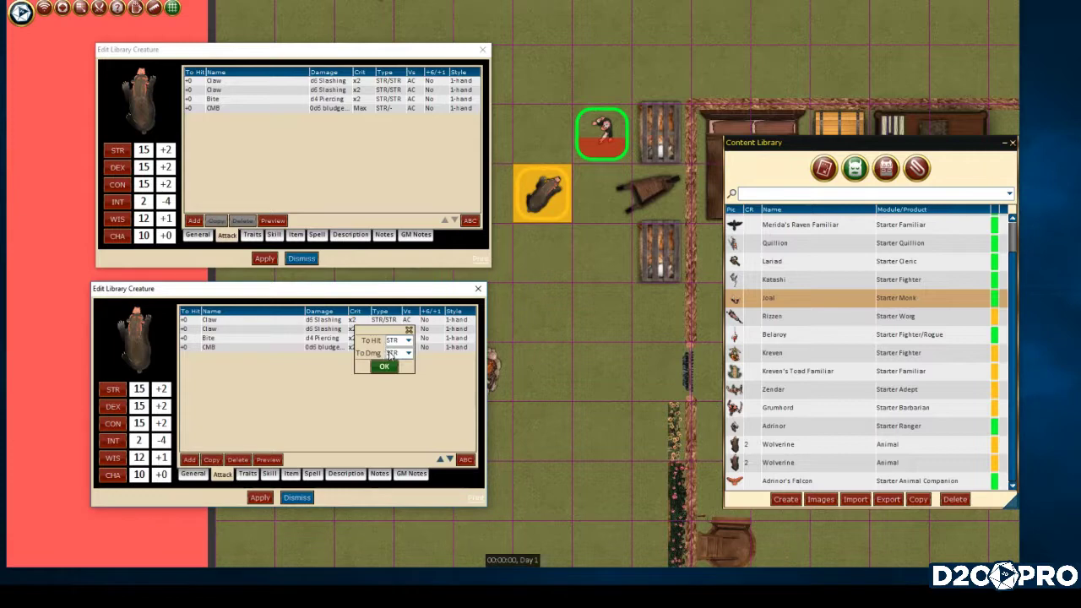
{"action": "left_click", "coordinate": [394, 354]}
{"action": "left_click", "coordinate": [396, 364]}
{"action": "left_click", "coordinate": [384, 367]}
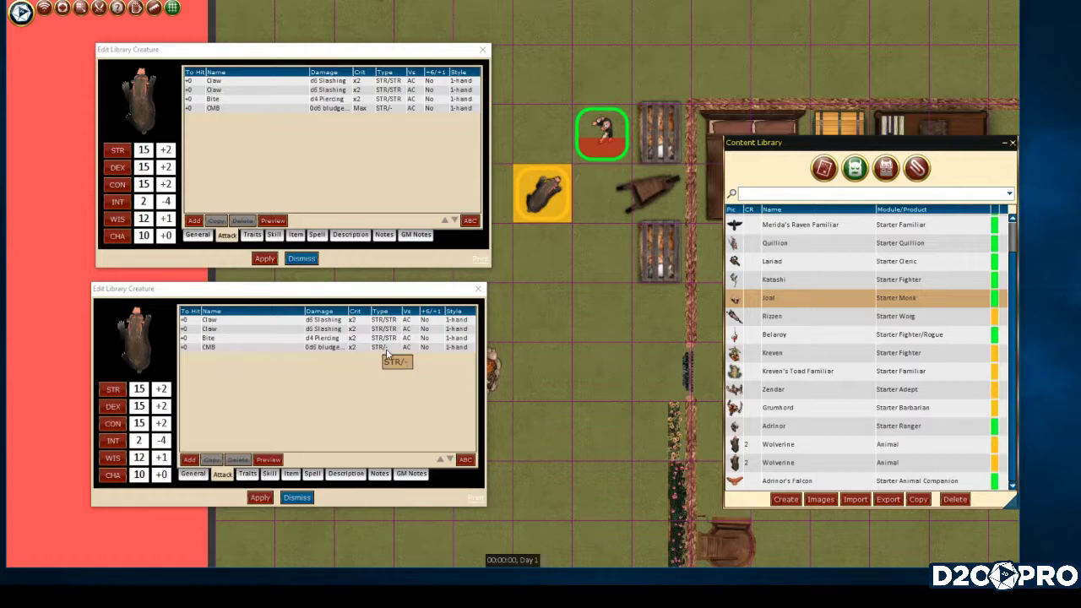
Set the CMB attack's critical multiplier to Max.
{"action": "double_click", "coordinate": [353, 347]}
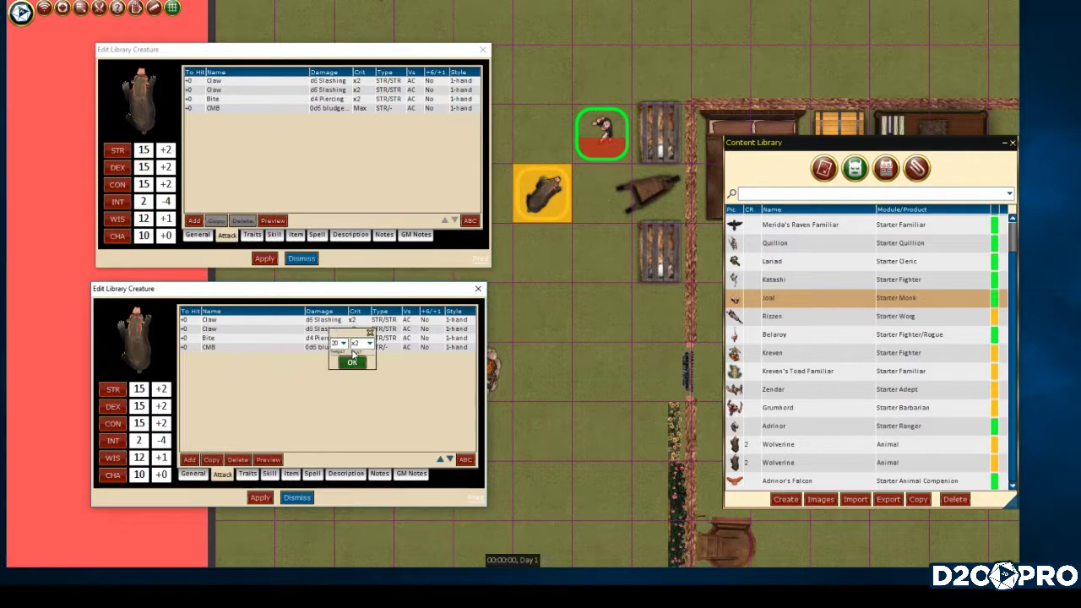
{"action": "left_click", "coordinate": [367, 345]}
{"action": "left_click", "coordinate": [361, 353]}
{"action": "left_click", "coordinate": [353, 363]}
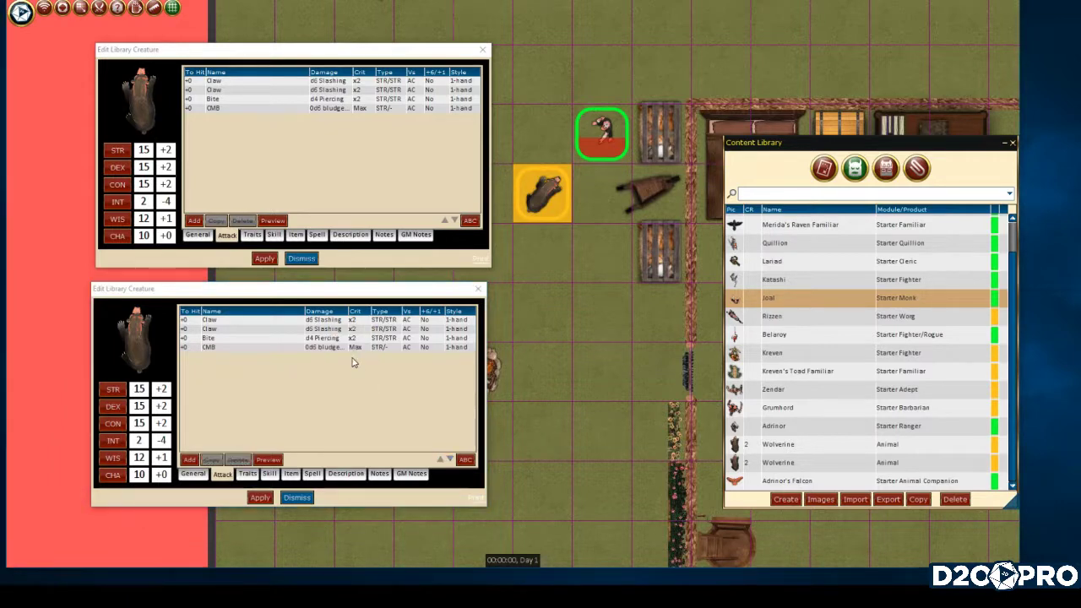